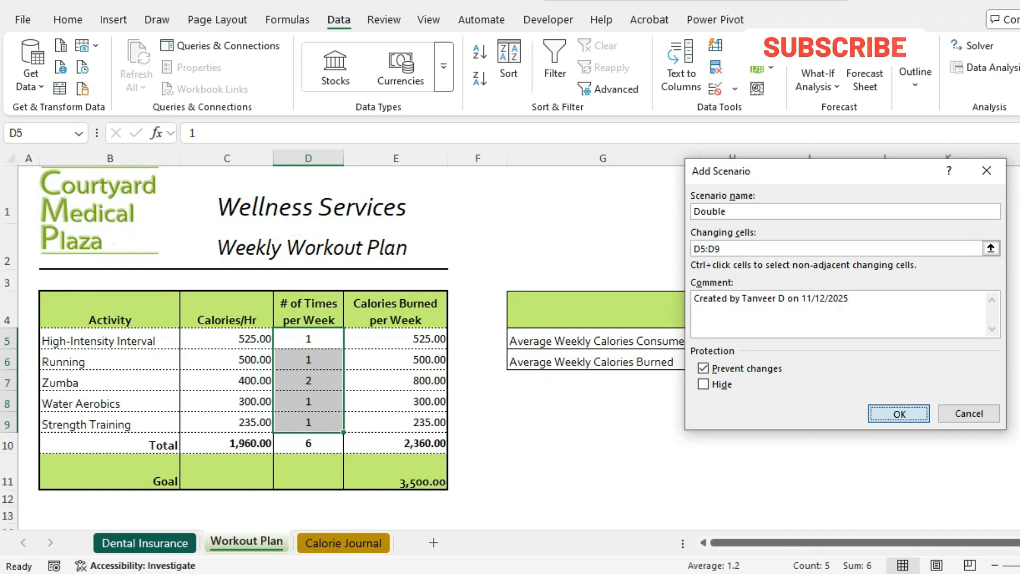
Set the Double scenario's values to HIIT 2, Running 2, Zumba 4, Water 2 and Strength 2, and save the scenario.
text(2)
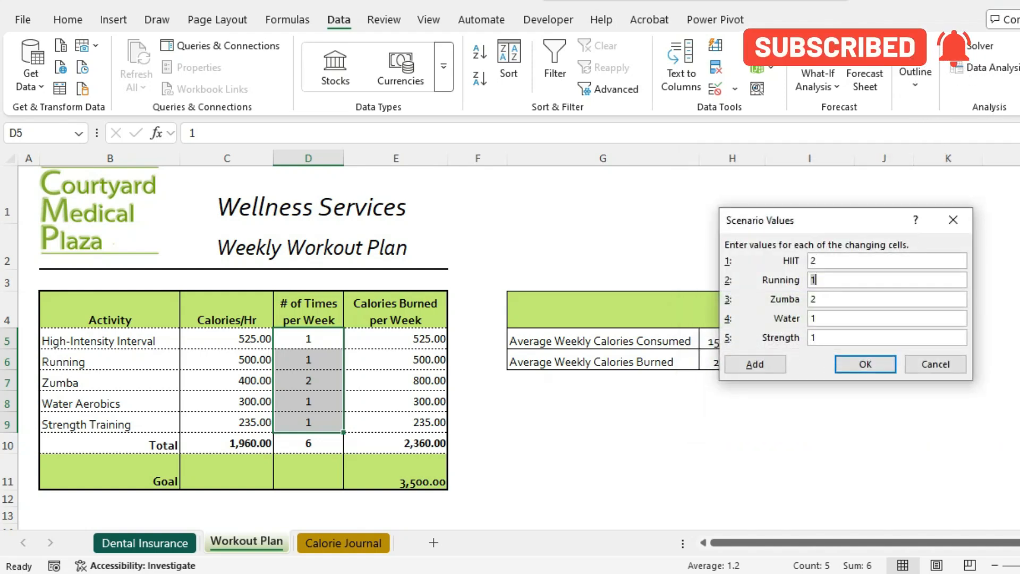
text(2)
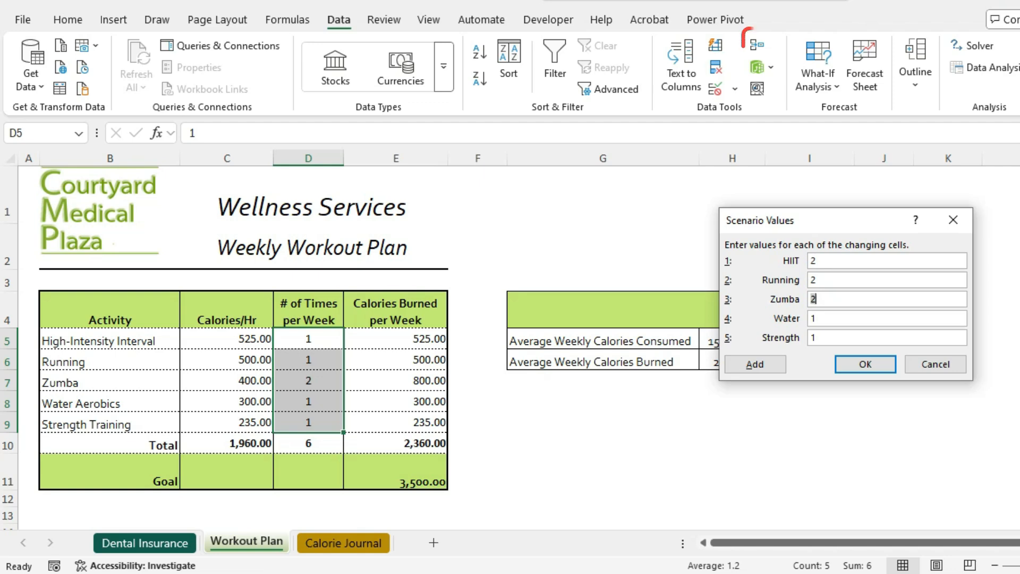
key(Tab)
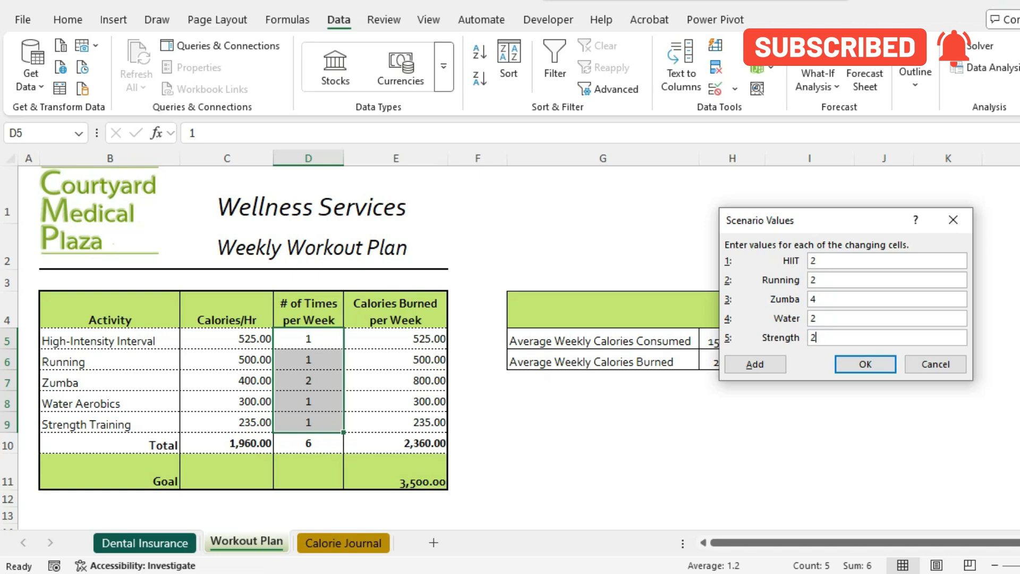
key(Return)
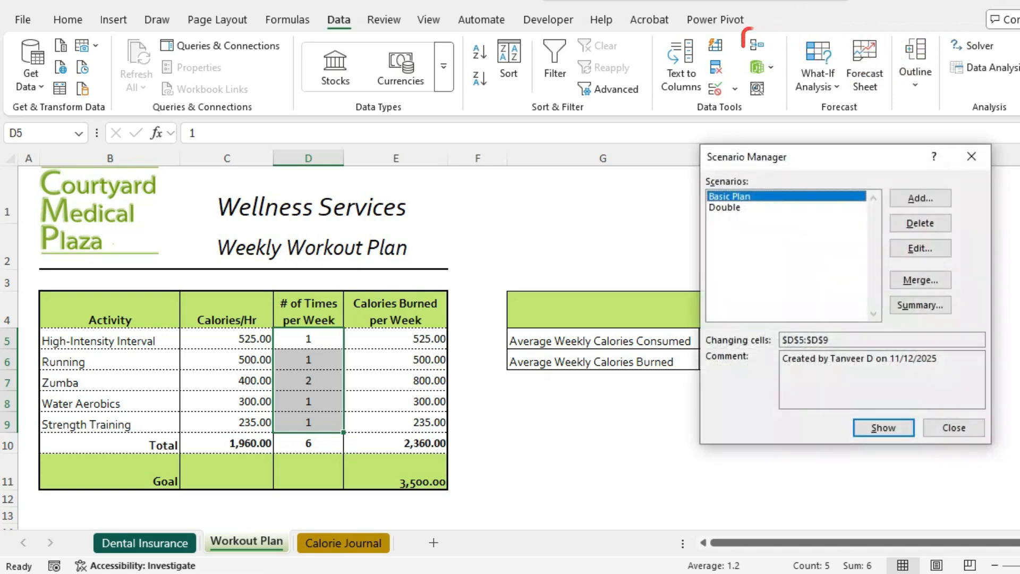
Check the next instructions in the project PDF, then close the Scenario Manager and select cell B3 on the Workout Plan sheet.
mouse_move(511, 573)
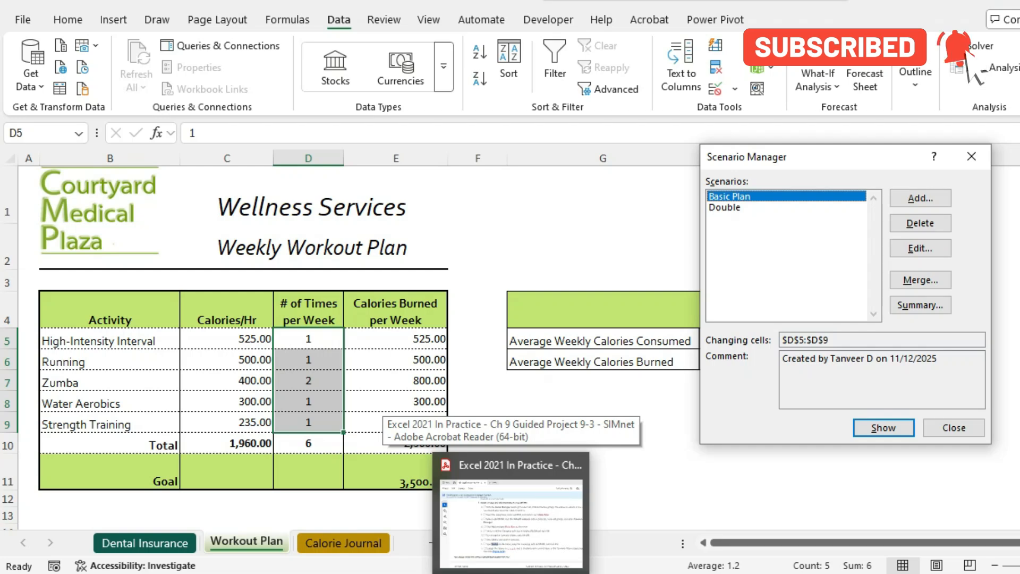
click(511, 521)
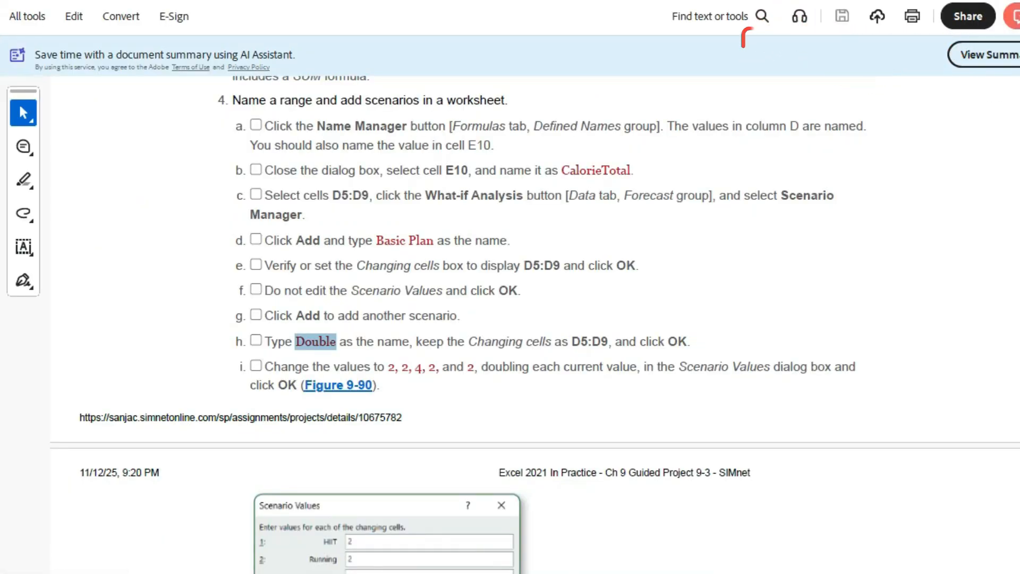
scroll(531, 319, down, 3)
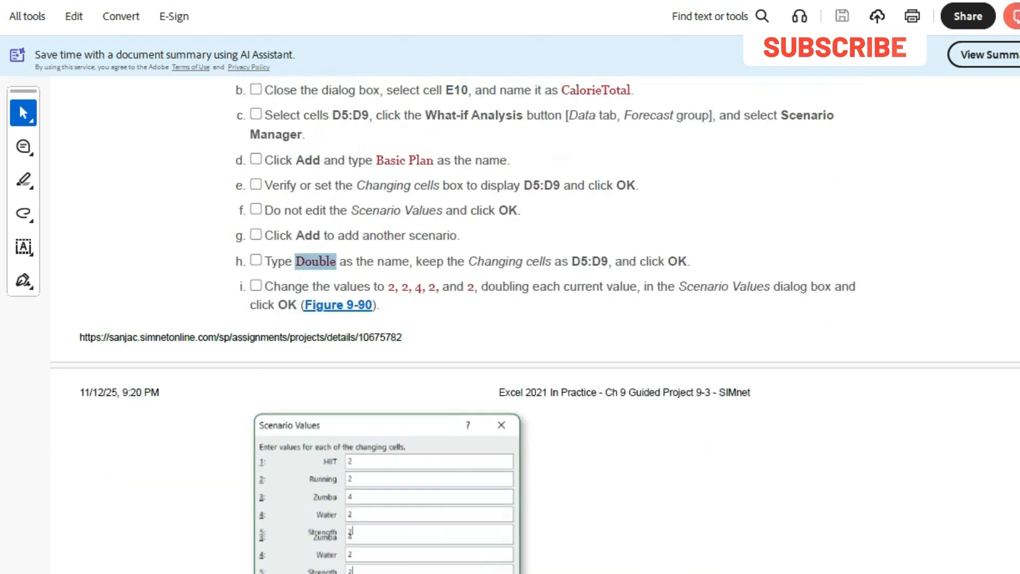
scroll(403, 399, down, 3)
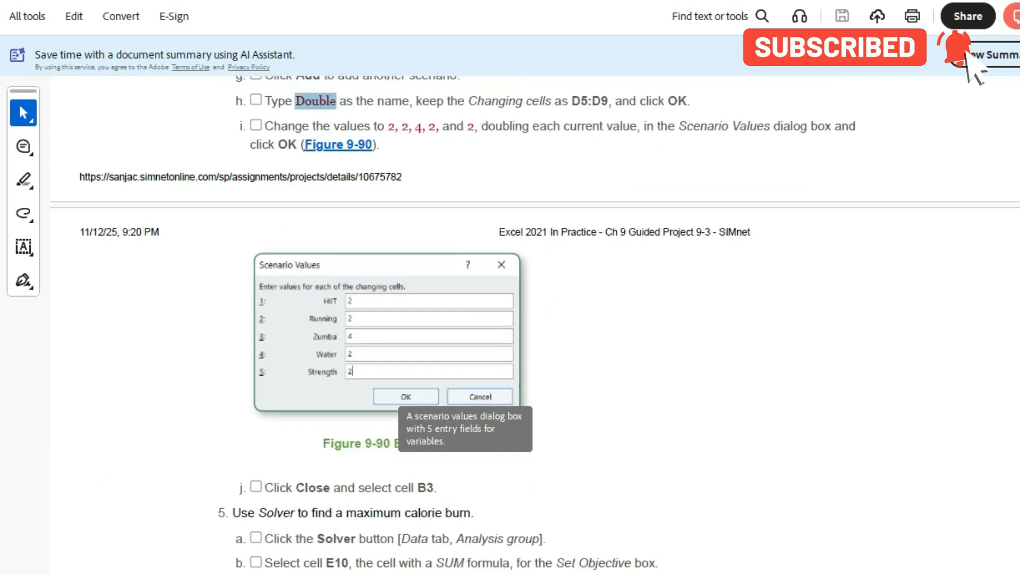
scroll(404, 399, down, 3)
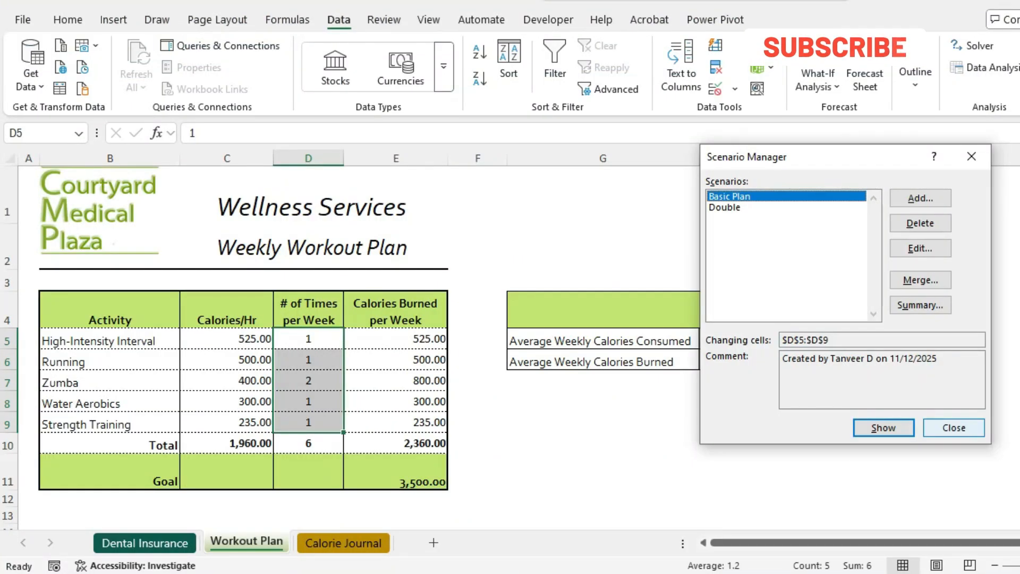
click(954, 428)
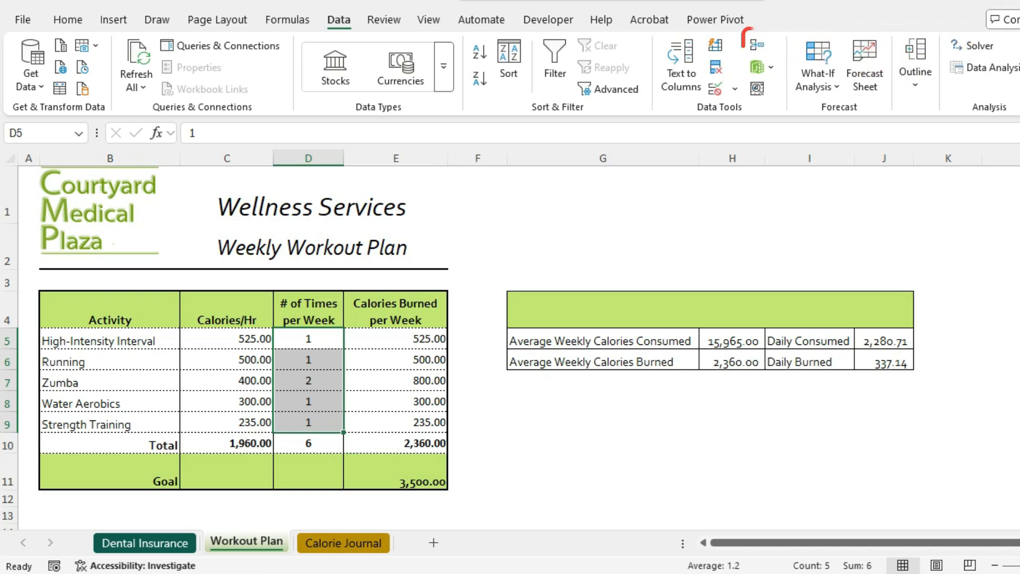
click(110, 280)
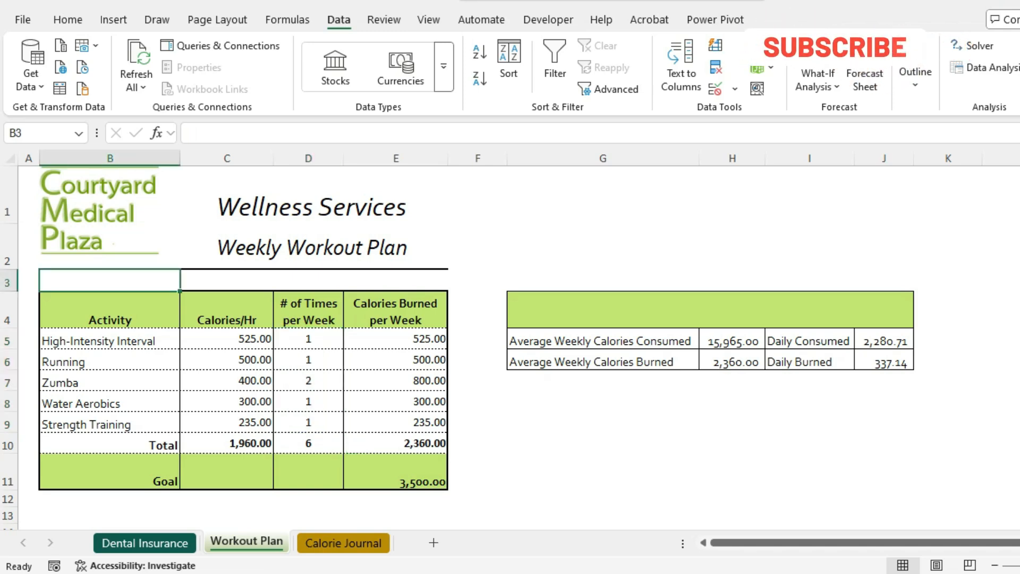
Set up Solver to maximize objective cell E10 by changing variable cells D5:D7, following the PDF instructions.
key(alt+Tab)
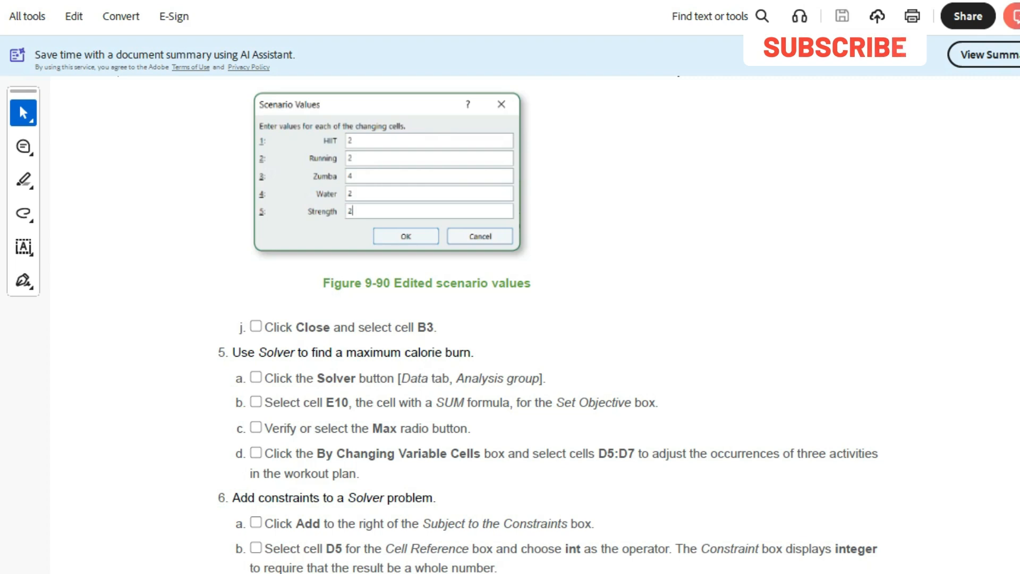
key(alt+Tab)
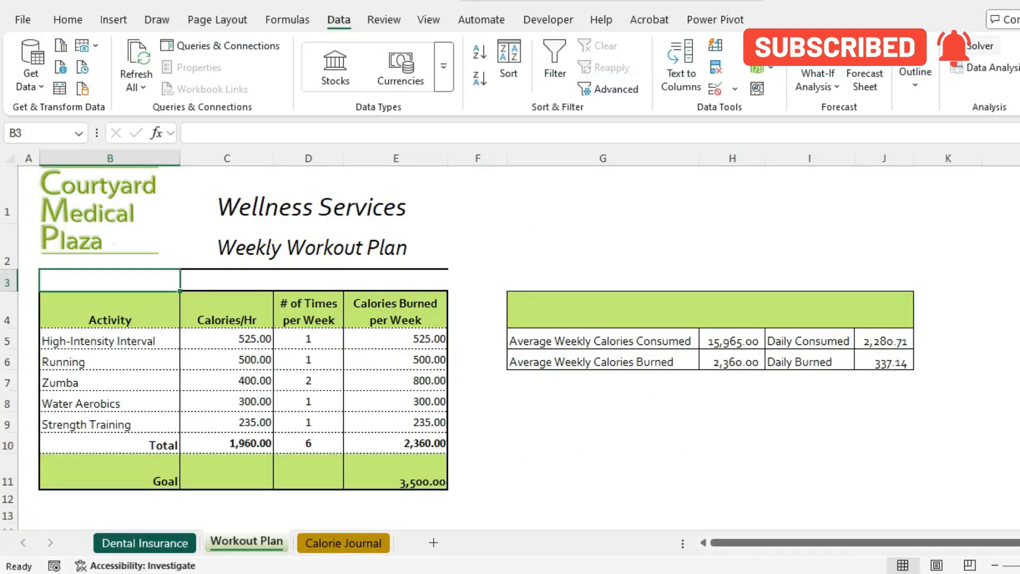
click(979, 47)
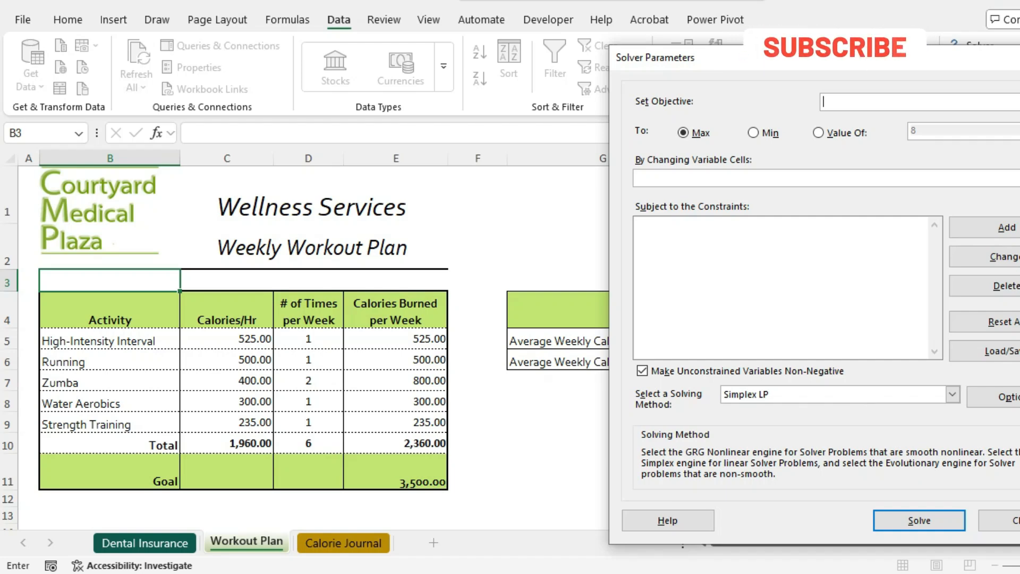
key(alt+Tab)
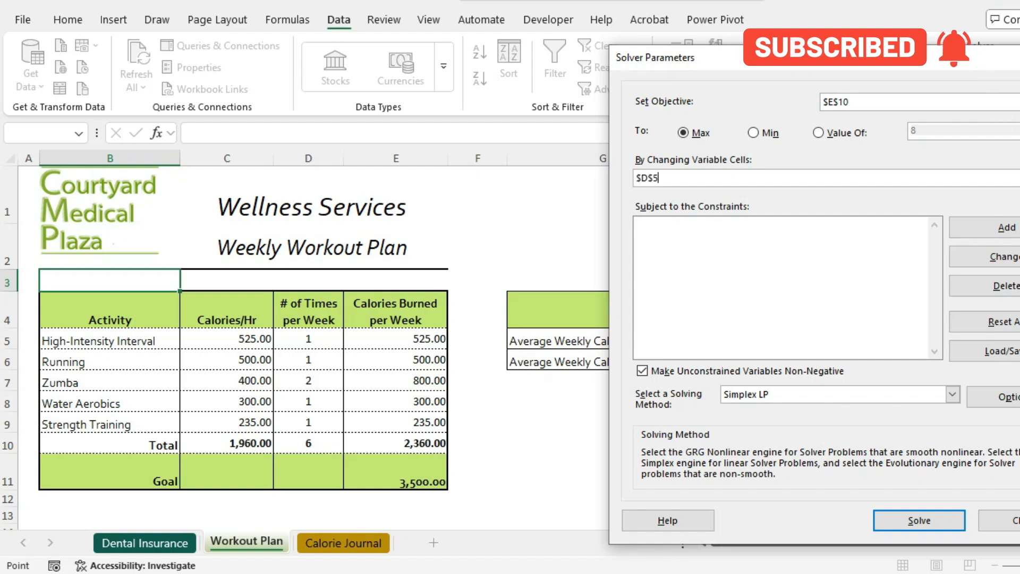
drag(308, 338, 311, 380)
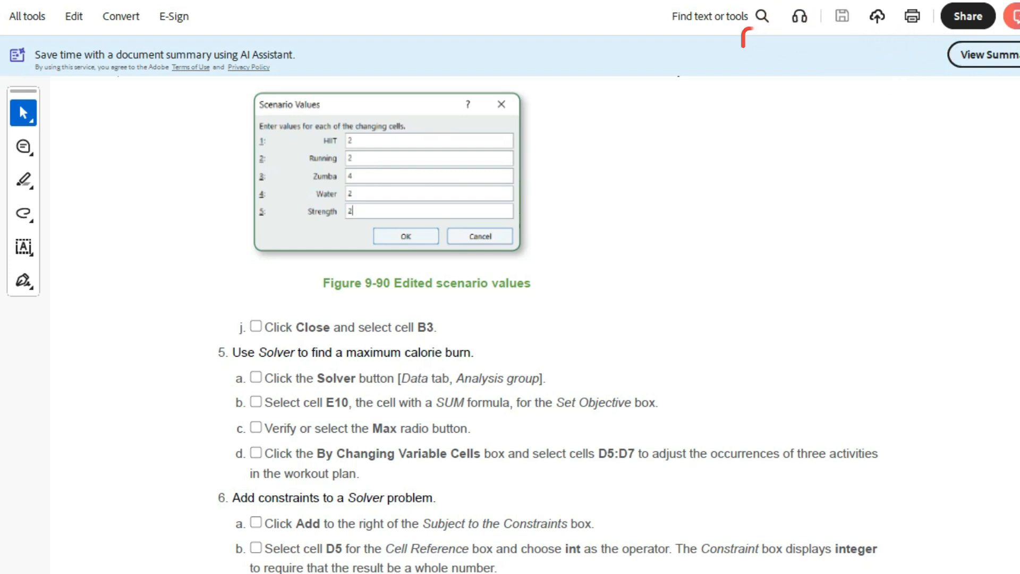
Review the constraint list in the PDF and add a Solver constraint requiring cell D5 to be an integer.
scroll(510, 319, down, 2)
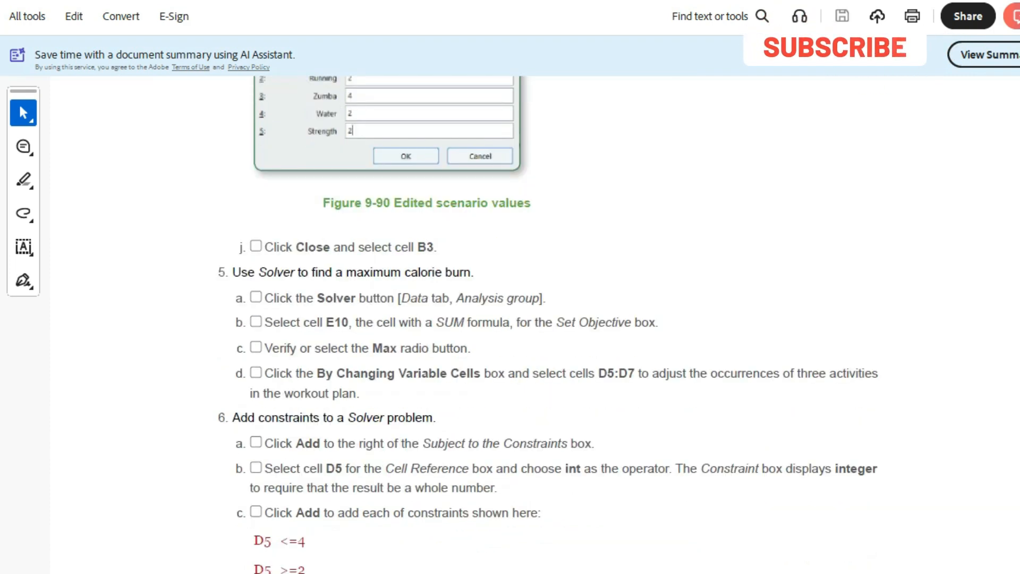
scroll(510, 319, down, 1)
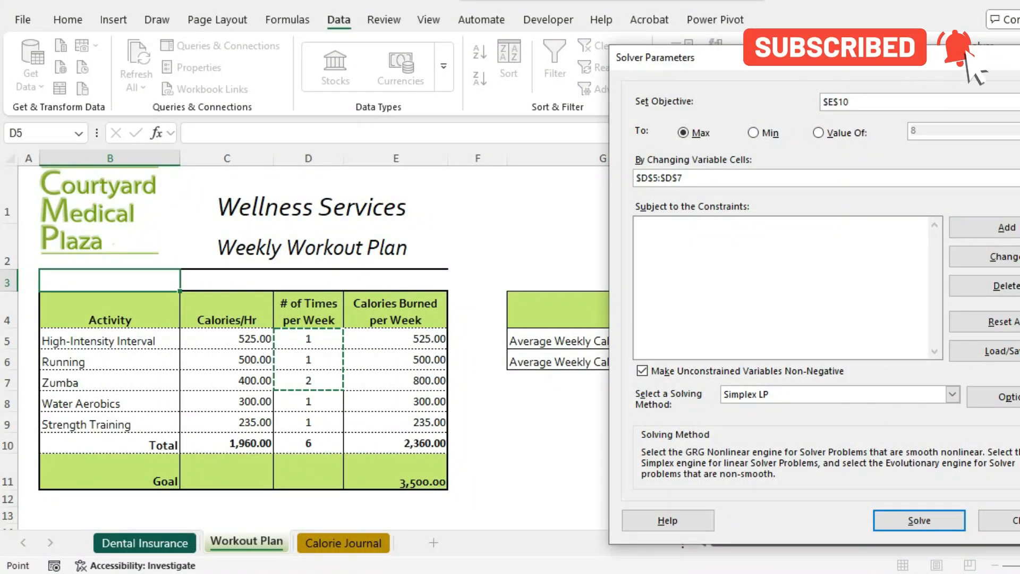
click(1006, 228)
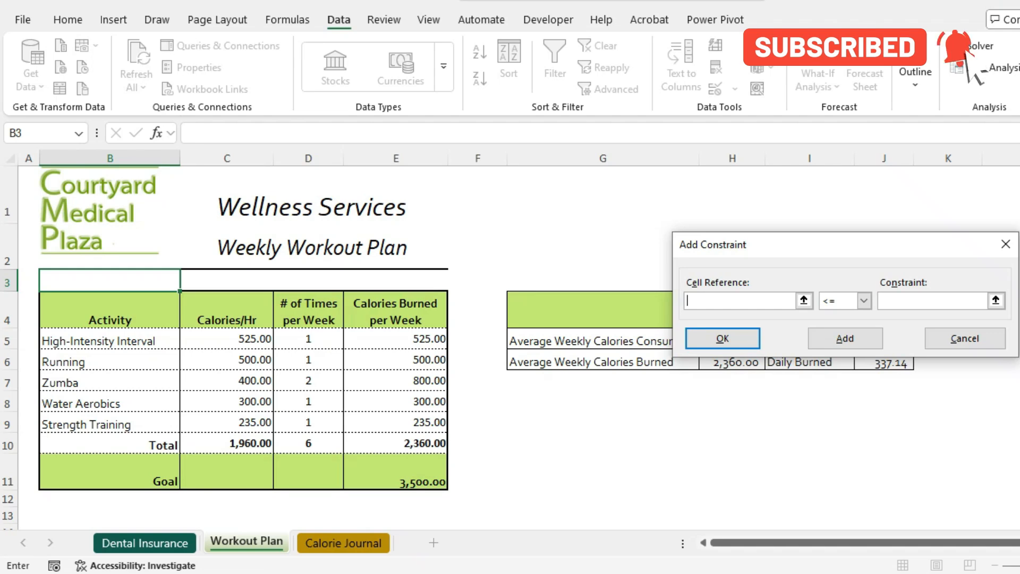
click(308, 338)
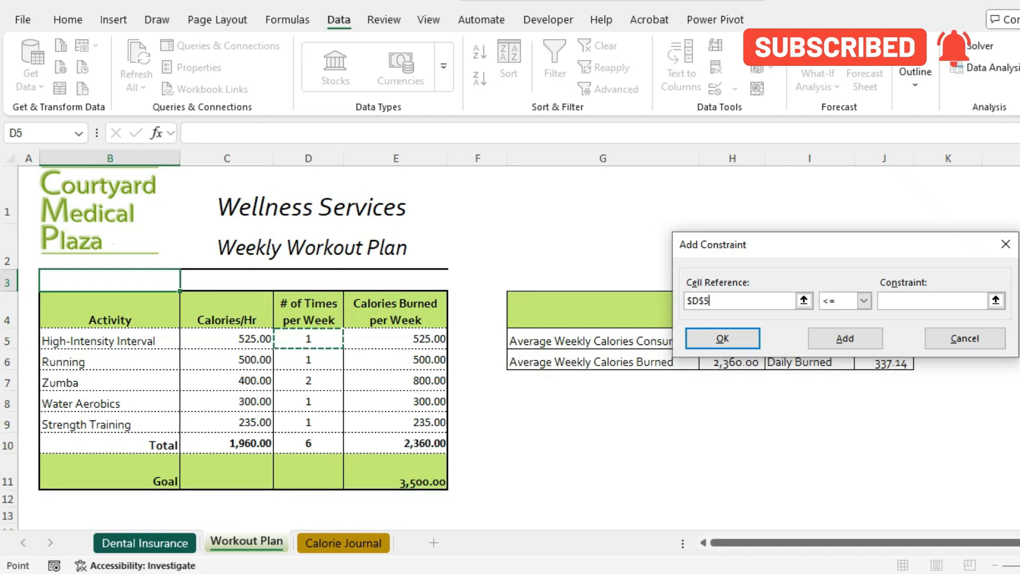
key(alt+Tab)
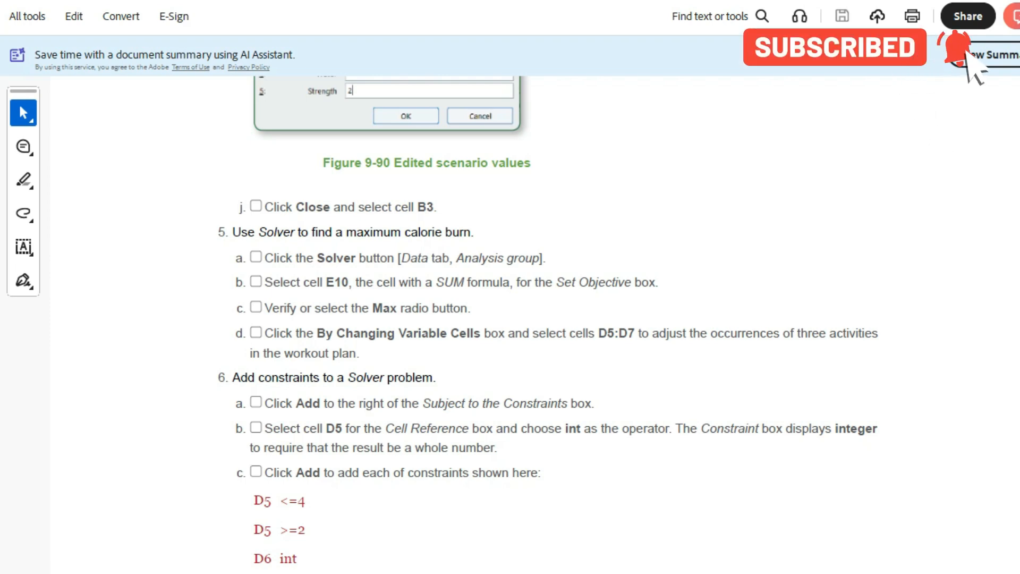
scroll(557, 319, down, 3)
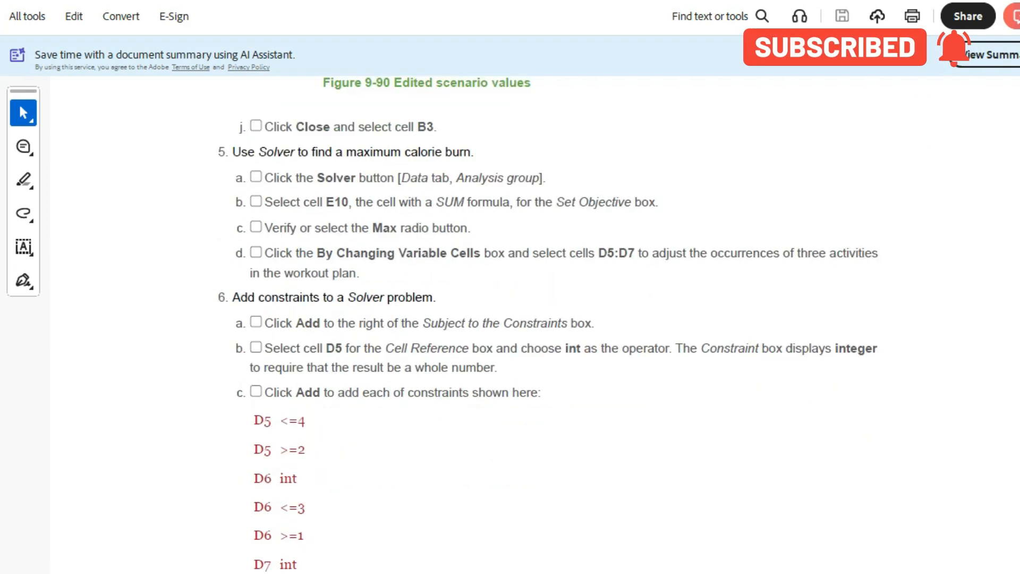
scroll(557, 319, down, 1)
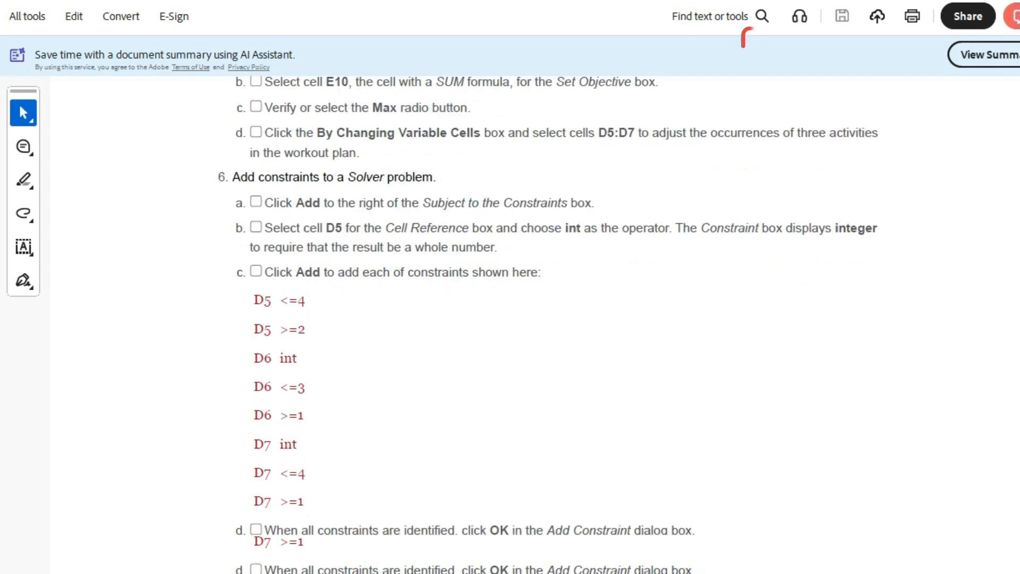
scroll(558, 319, down, 1)
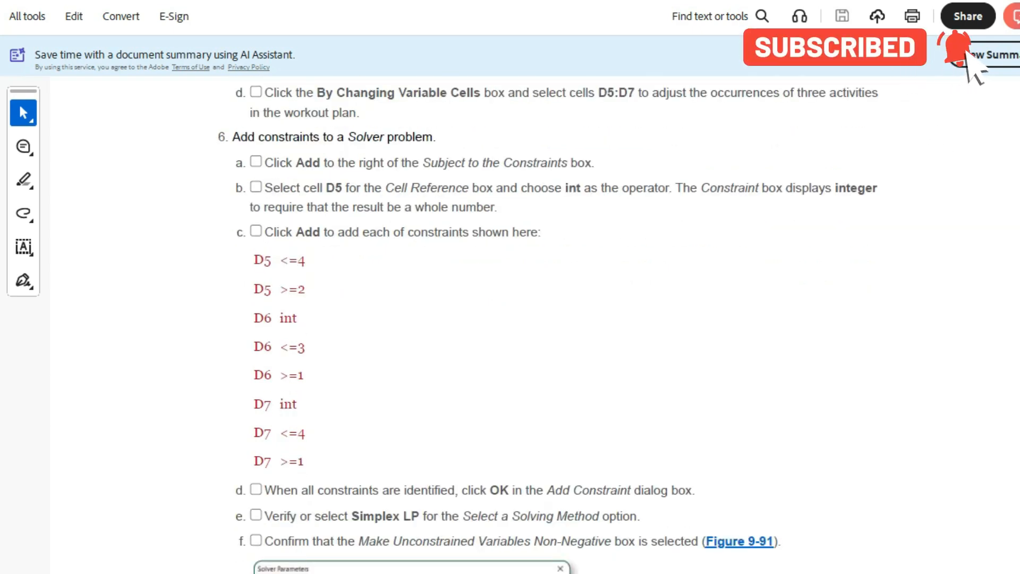
click(511, 573)
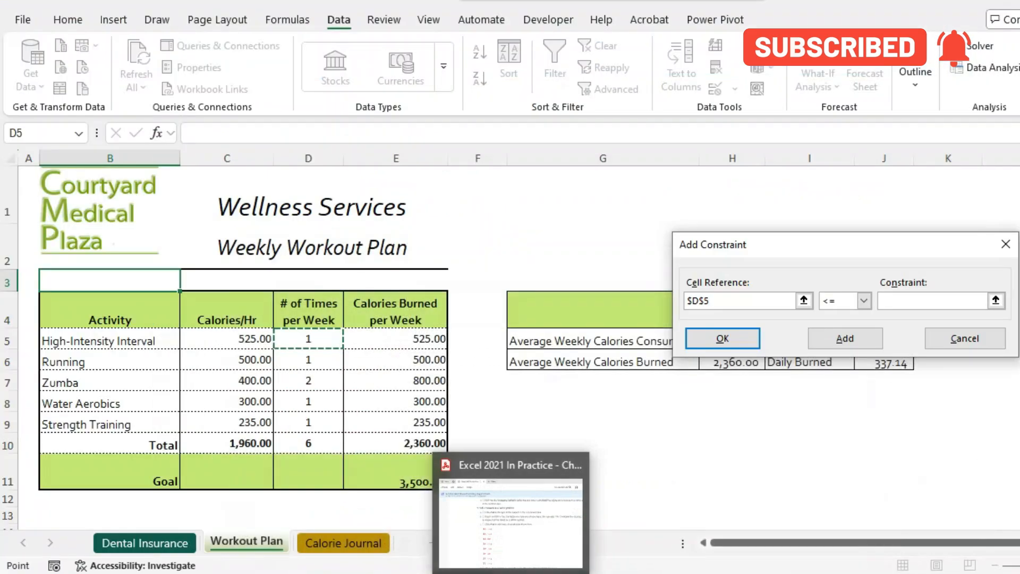
click(864, 300)
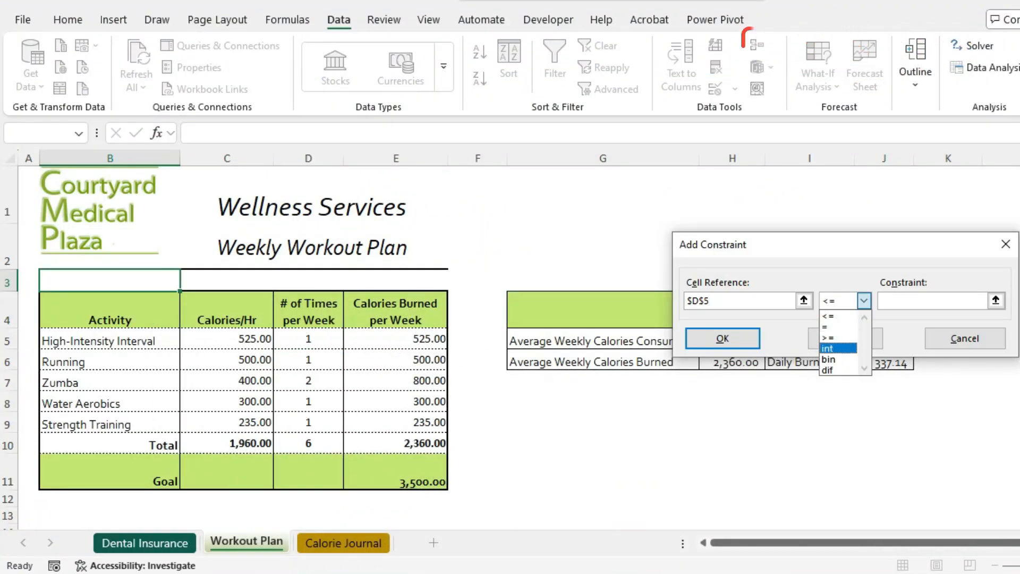
click(839, 348)
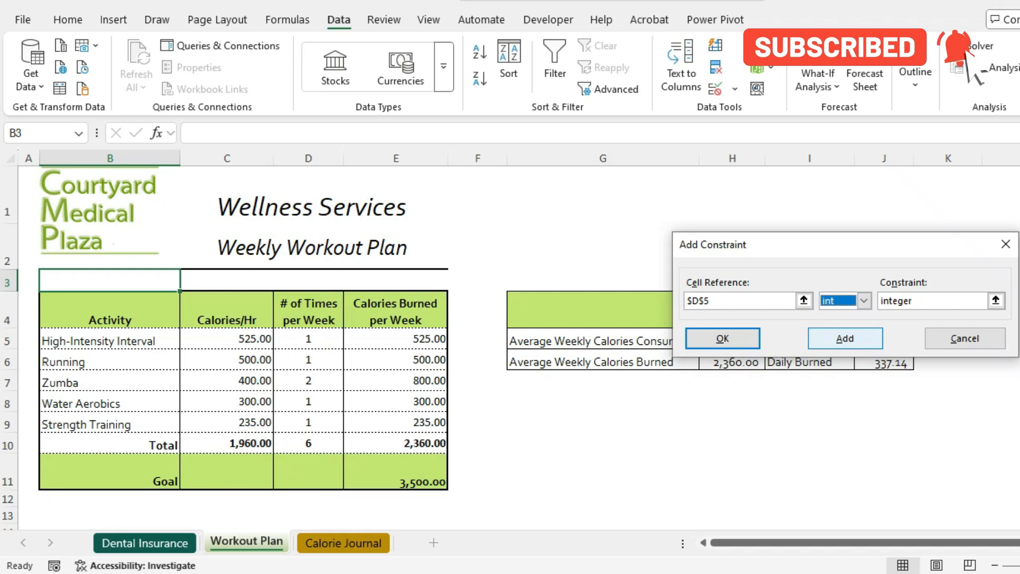
click(845, 338)
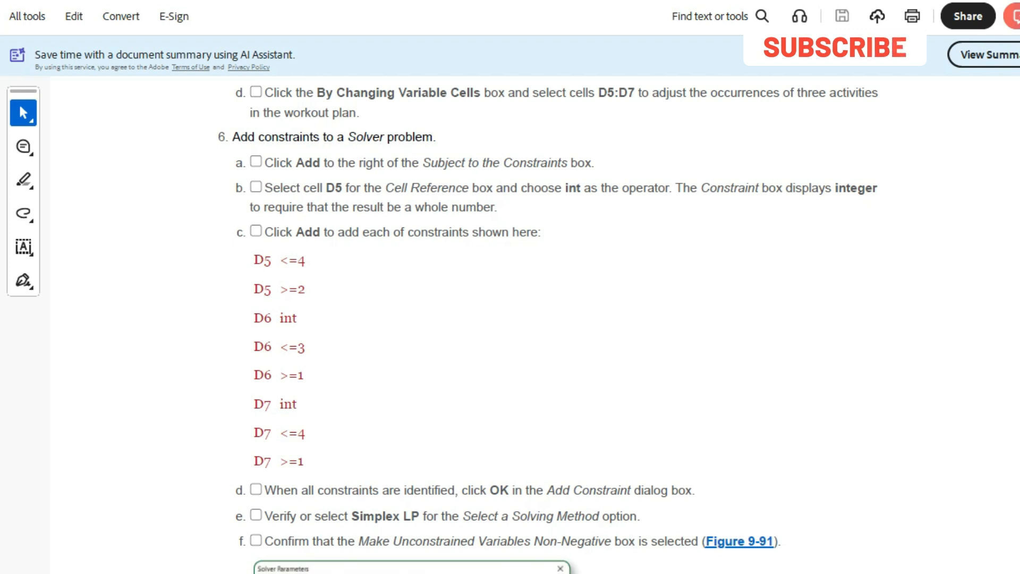
Add Solver constraints limiting cell D5 to <= 4 and >= 2.
click(510, 573)
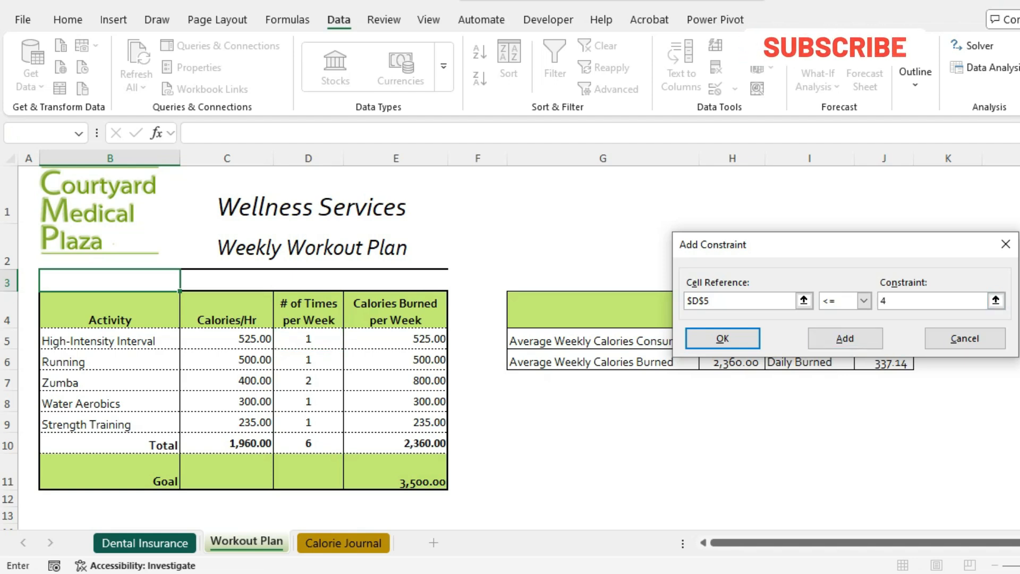
click(845, 339)
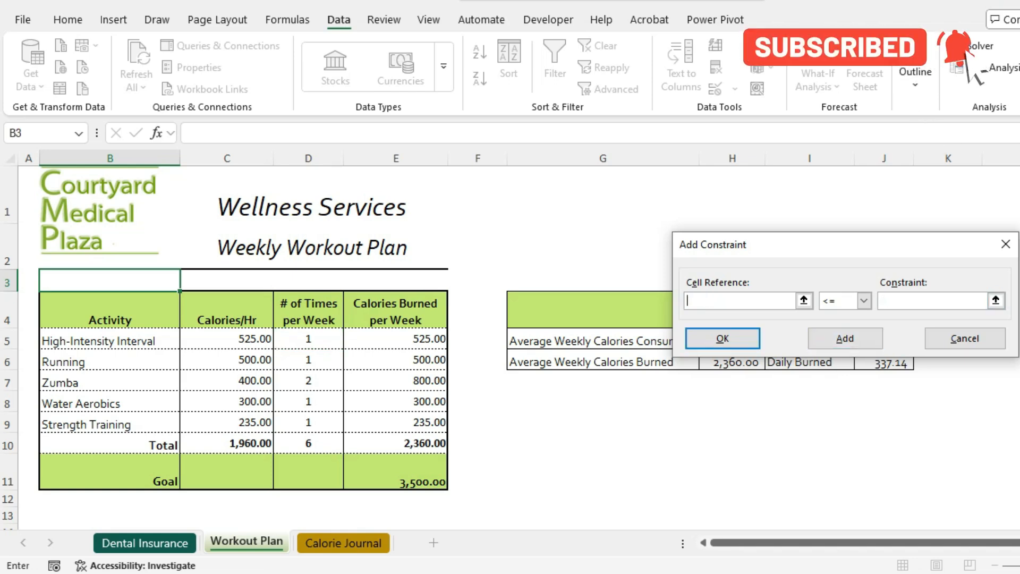
key(alt+Tab)
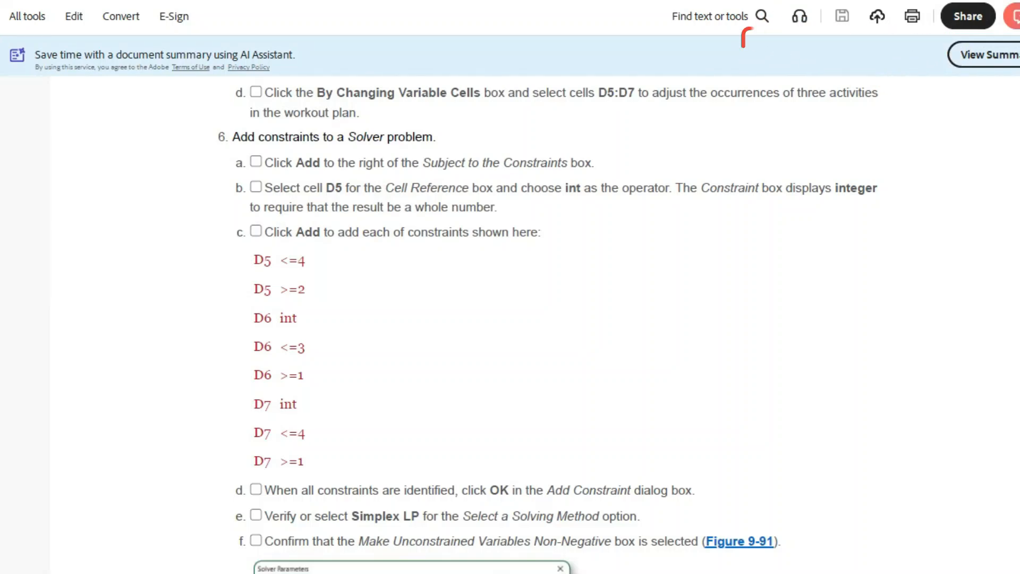
key(alt+Tab)
click(308, 339)
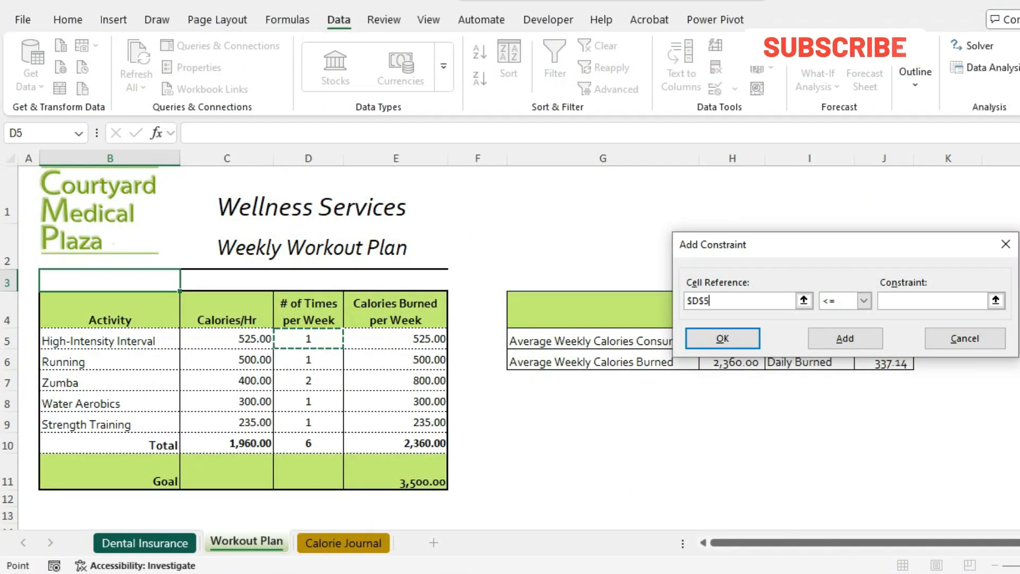
click(864, 301)
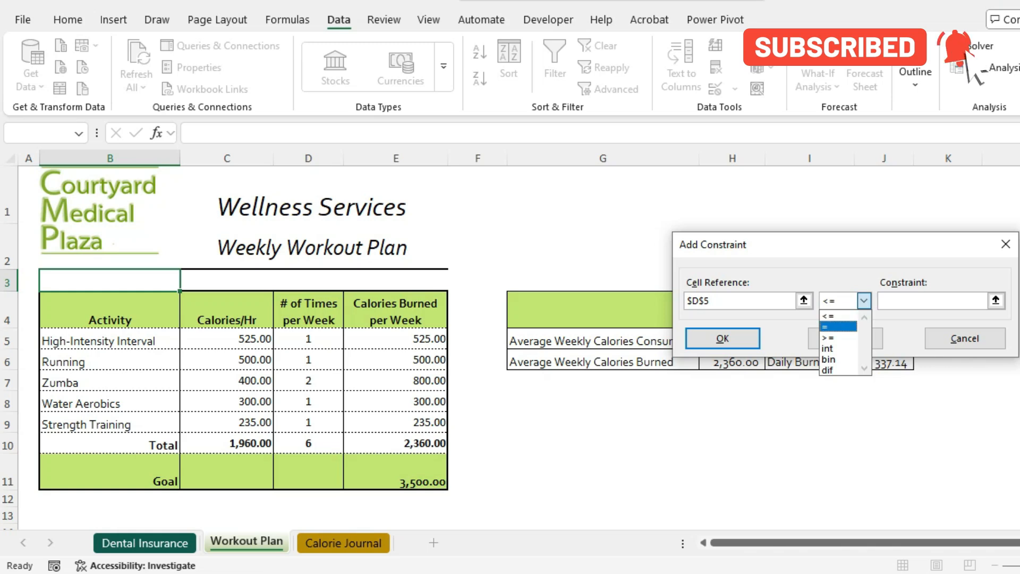
click(839, 337)
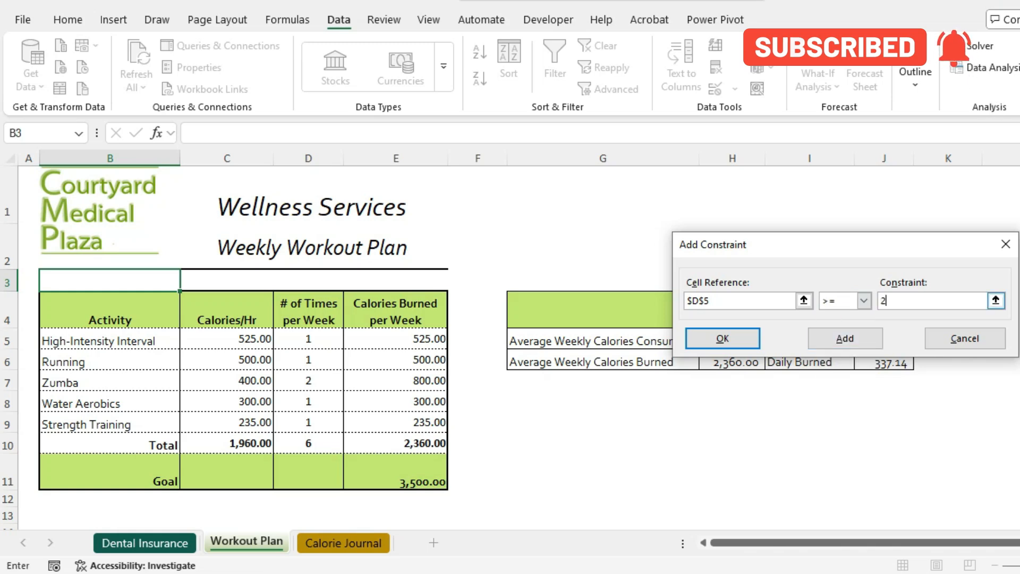
click(845, 338)
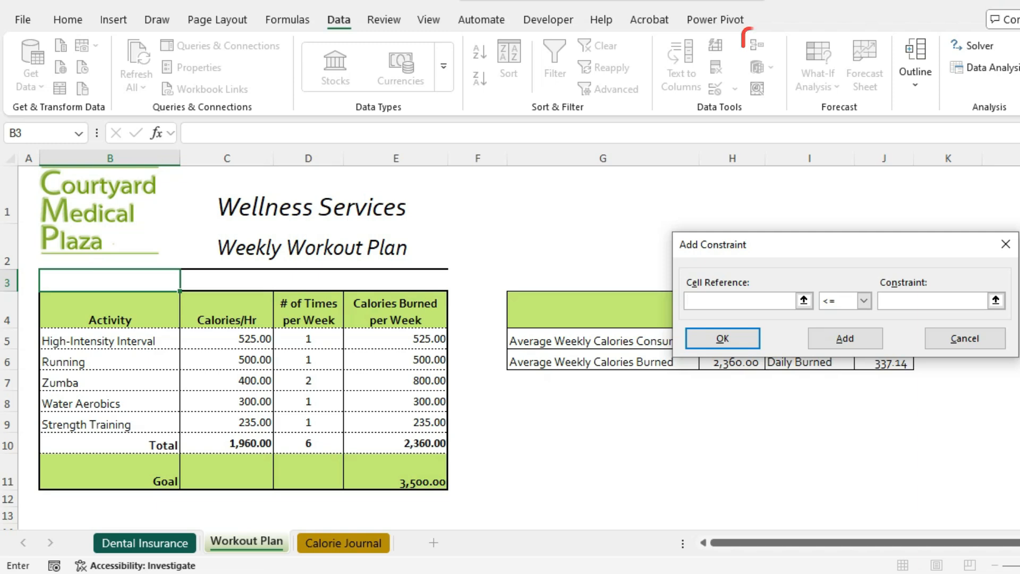
Add a Solver constraint requiring cell D6 to be an integer.
click(308, 360)
click(864, 301)
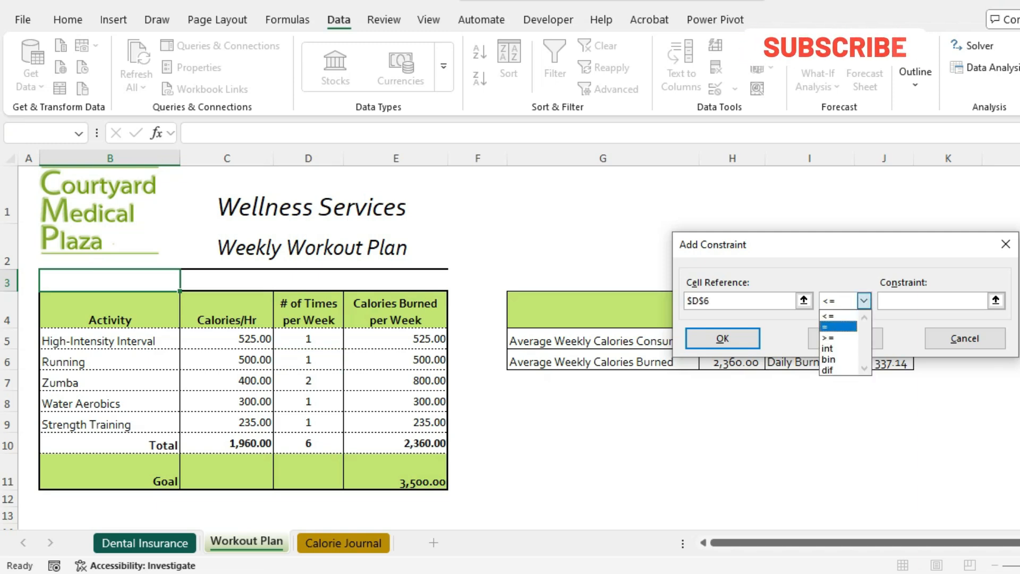
click(838, 346)
click(845, 338)
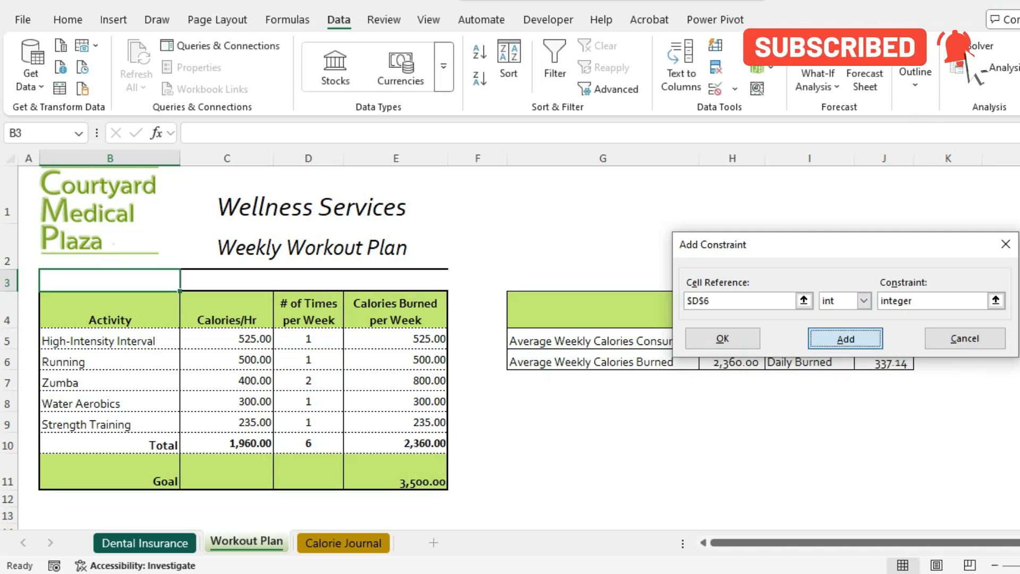